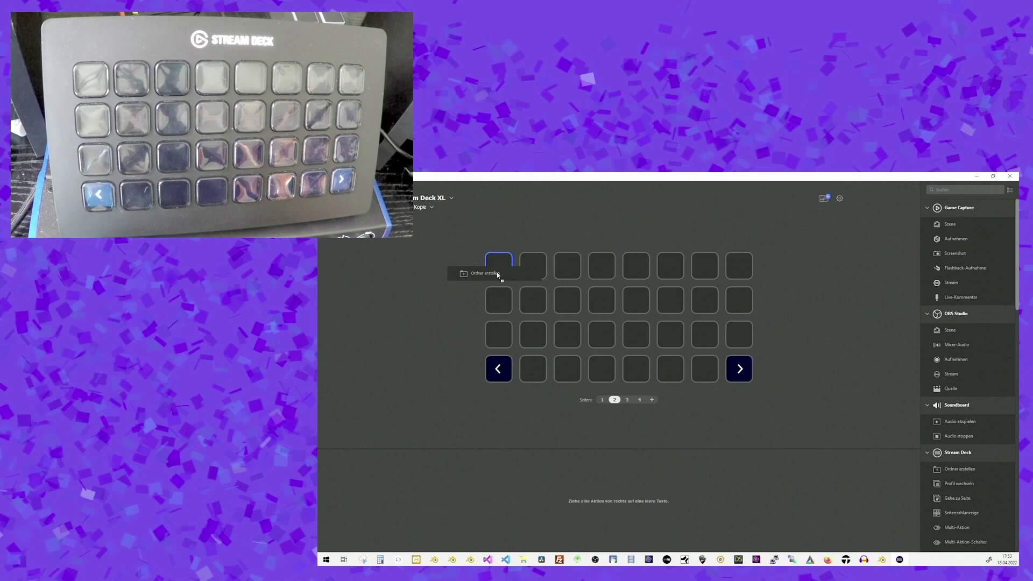
Put a folder on the first key, titled Blender, with the Blender logo image as its icon
{"action": "left_click_drag", "start_coordinate": [854, 440], "coordinate": [497, 271]}
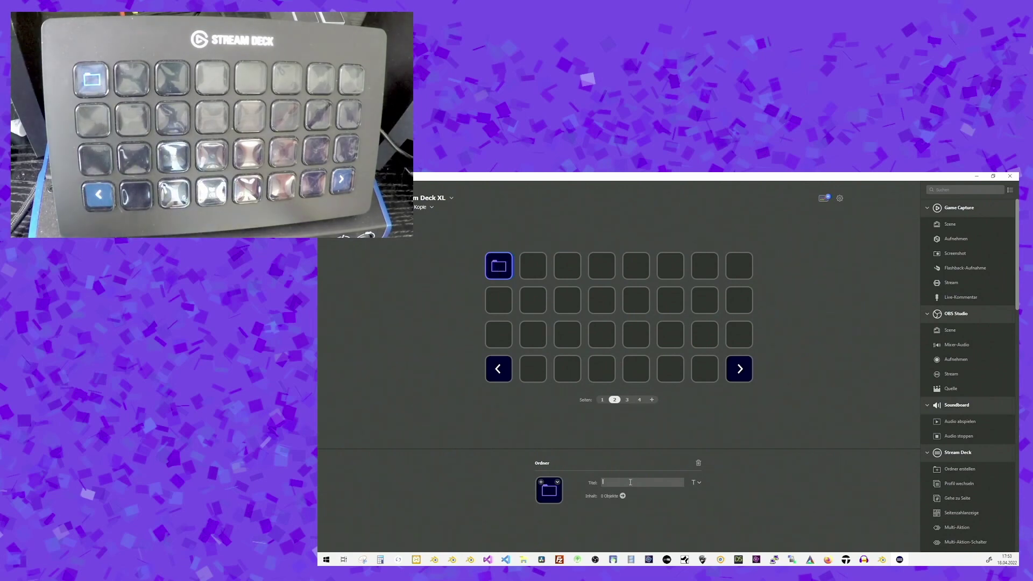
{"action": "type", "text": "Blender"}
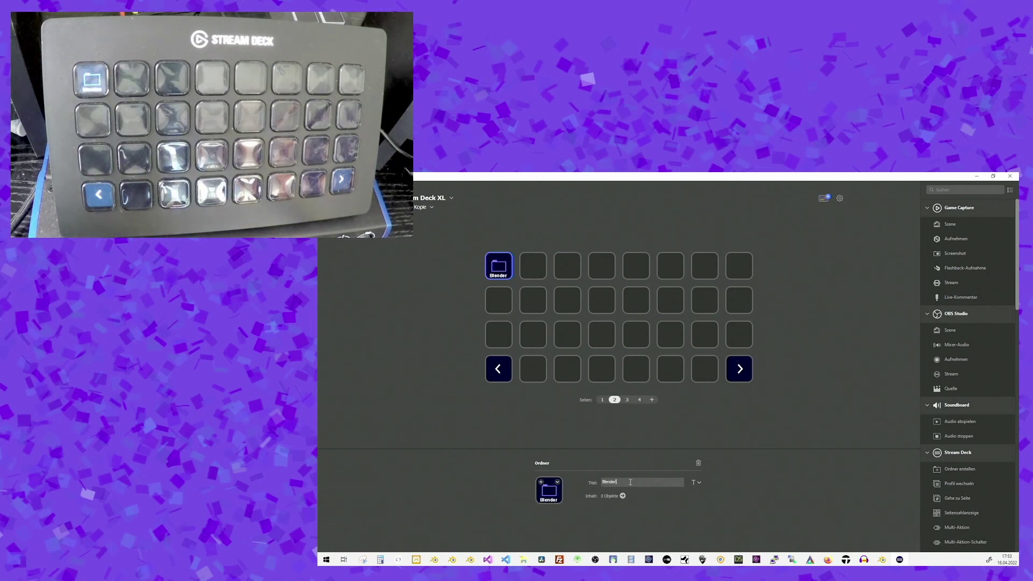
{"action": "left_click", "coordinate": [557, 483]}
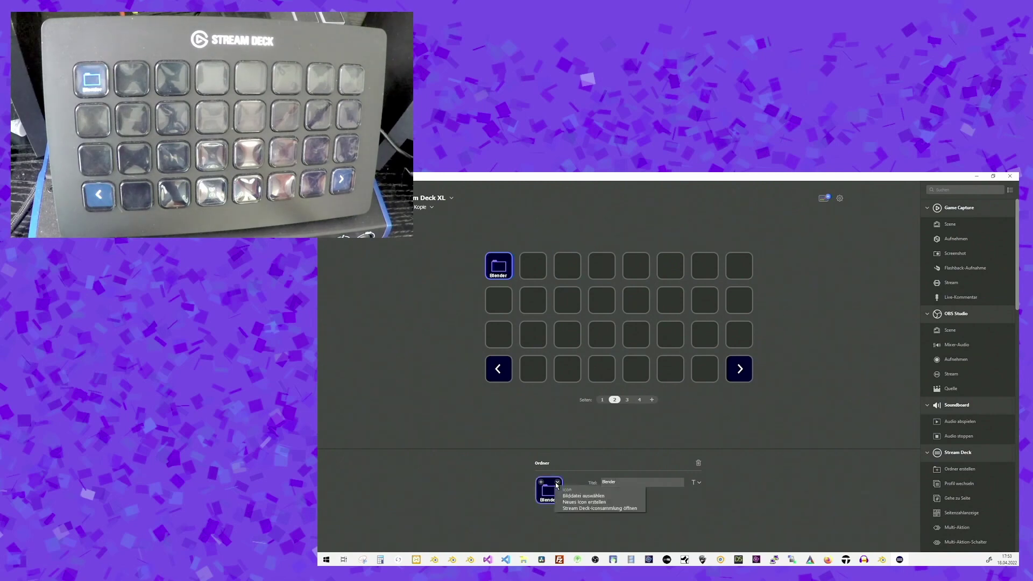
{"action": "left_click", "coordinate": [570, 498]}
{"action": "double_click", "coordinate": [408, 242]}
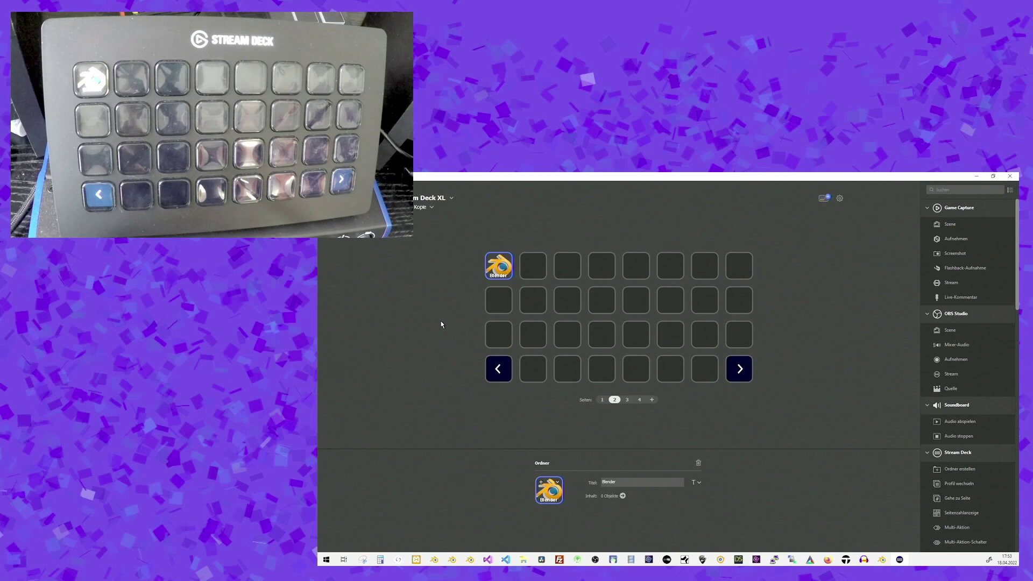
Inside the Blender folder, add a folder titled Wrangler below the back key
{"action": "double_click", "coordinate": [498, 267]}
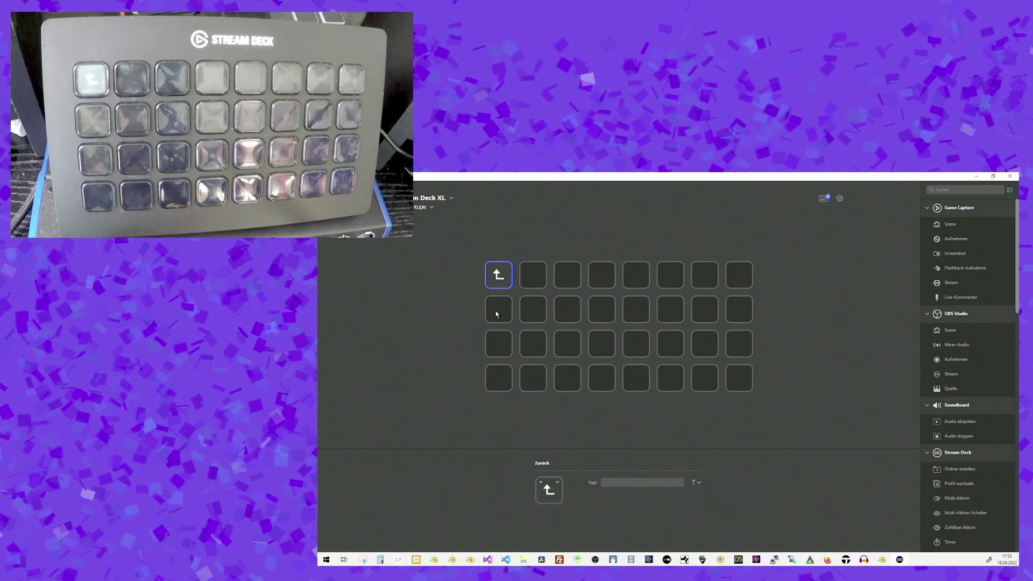
{"action": "left_click", "coordinate": [497, 314]}
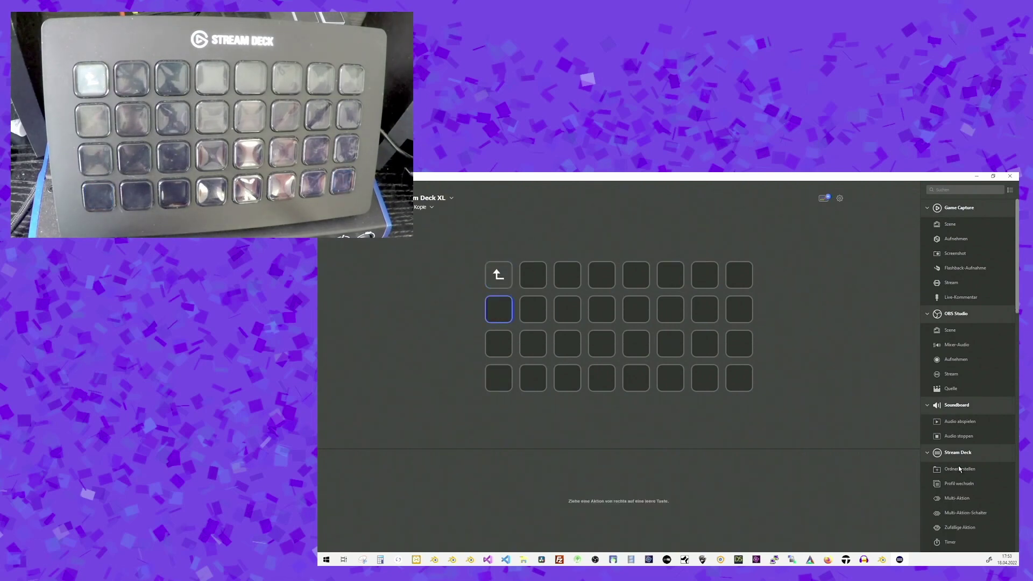
{"action": "left_click_drag", "start_coordinate": [958, 468], "coordinate": [503, 309]}
{"action": "type", "text": "Wrangl"}
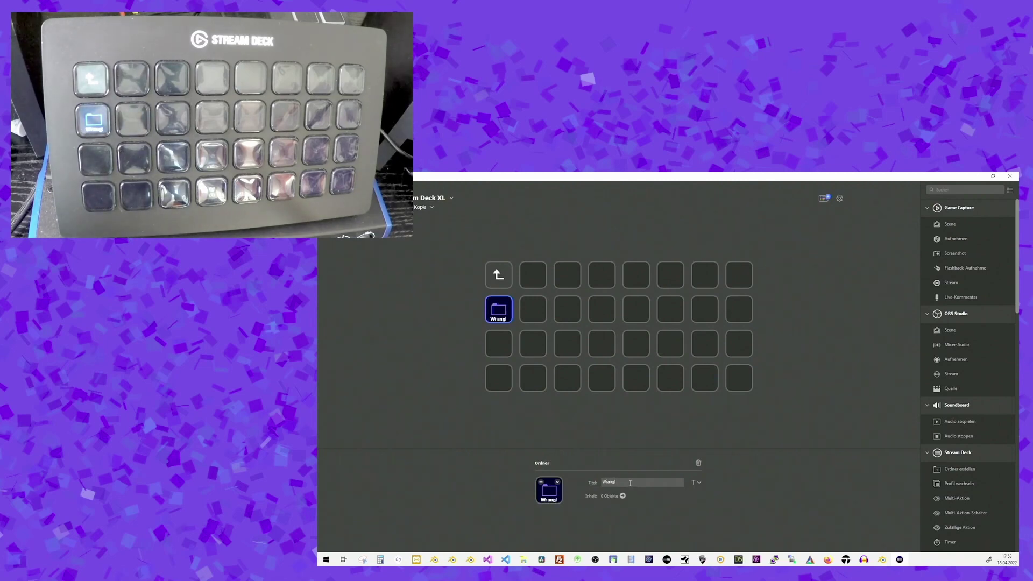
{"action": "type", "text": "e"}
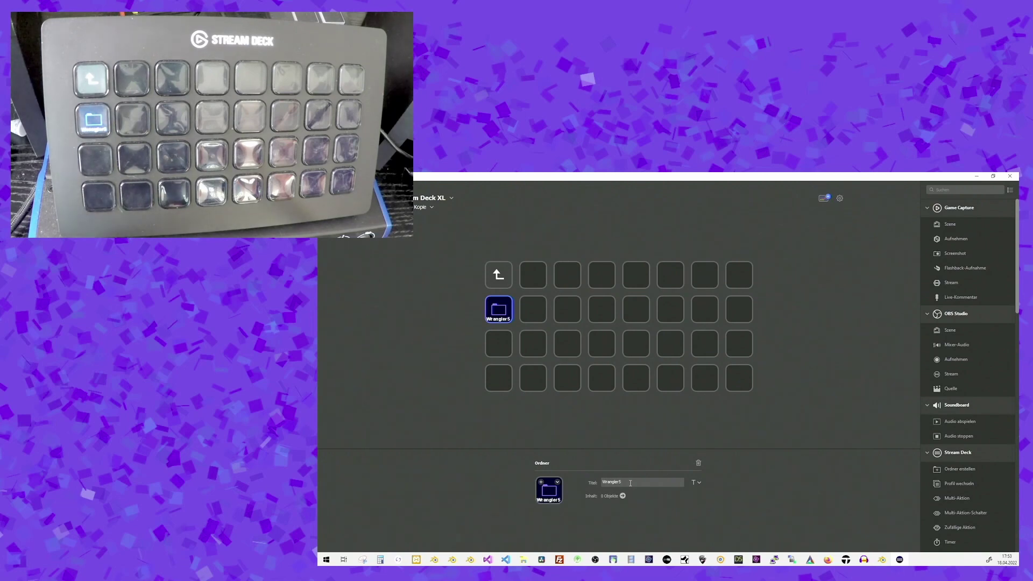
{"action": "type", "text": "r"}
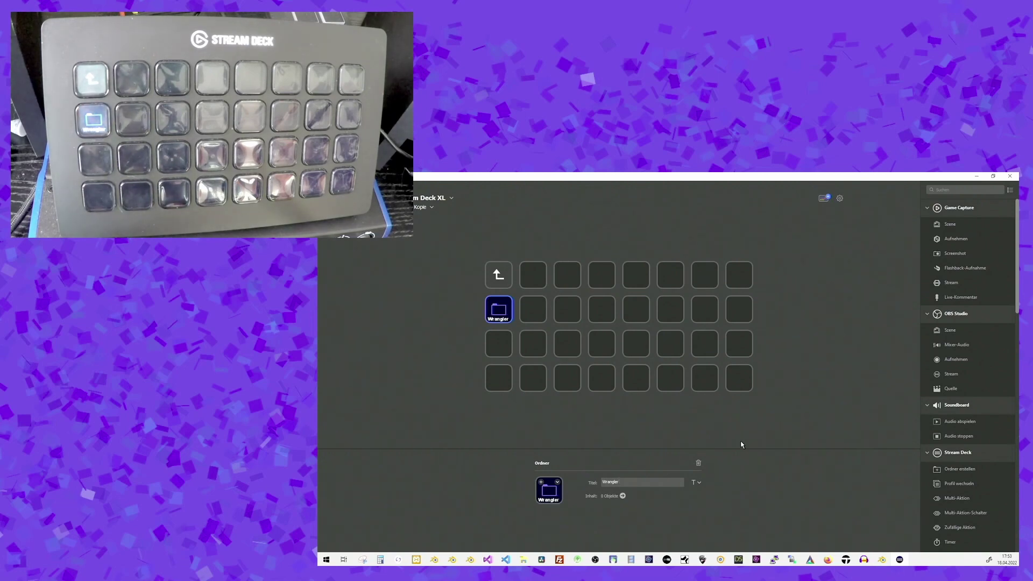
{"action": "left_click", "coordinate": [611, 313]}
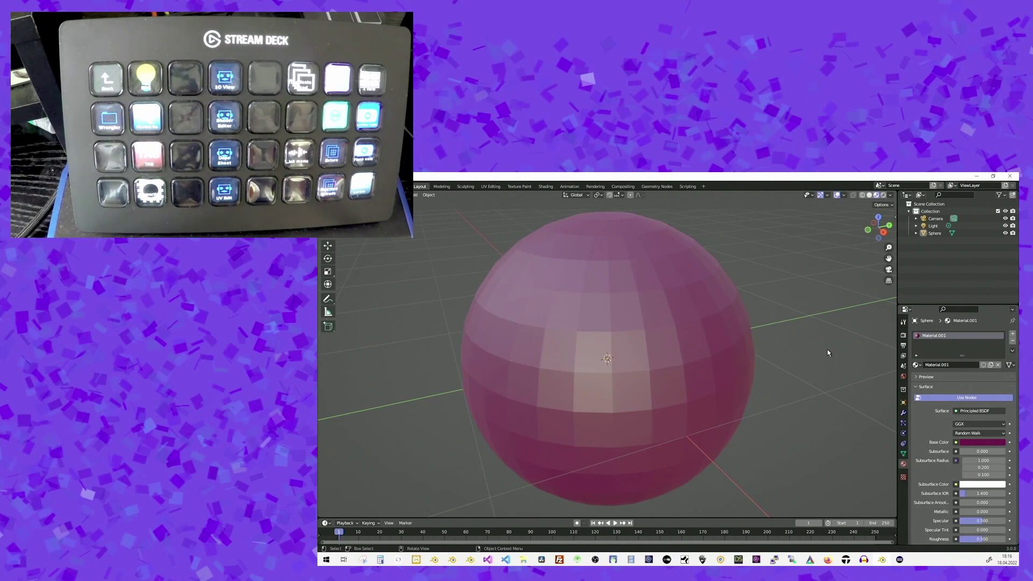
Put the sphere in Edit Mode and try edge and vertex bevels, cancelling both
{"action": "left_click", "coordinate": [719, 376]}
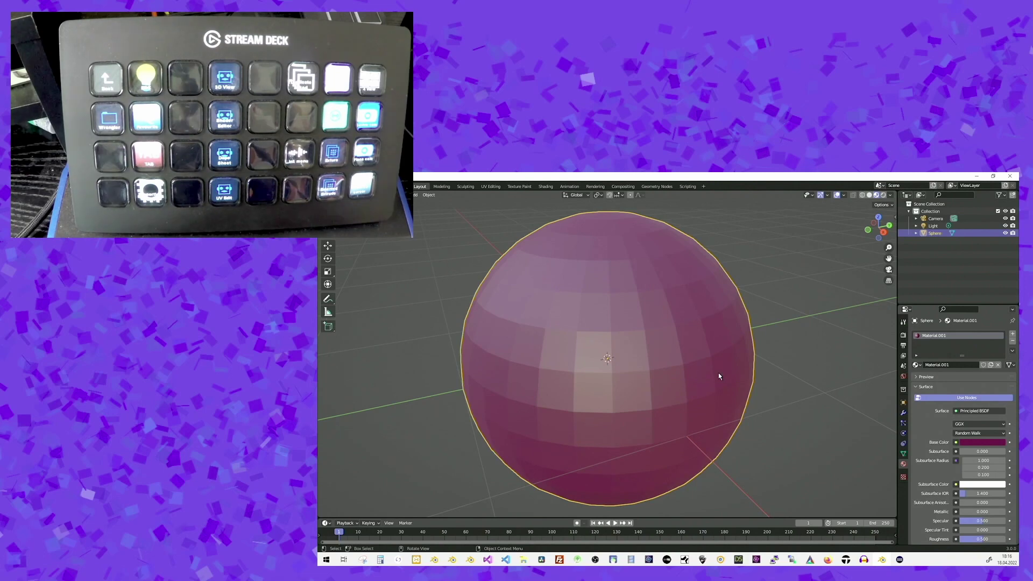
{"action": "key", "text": "Tab"}
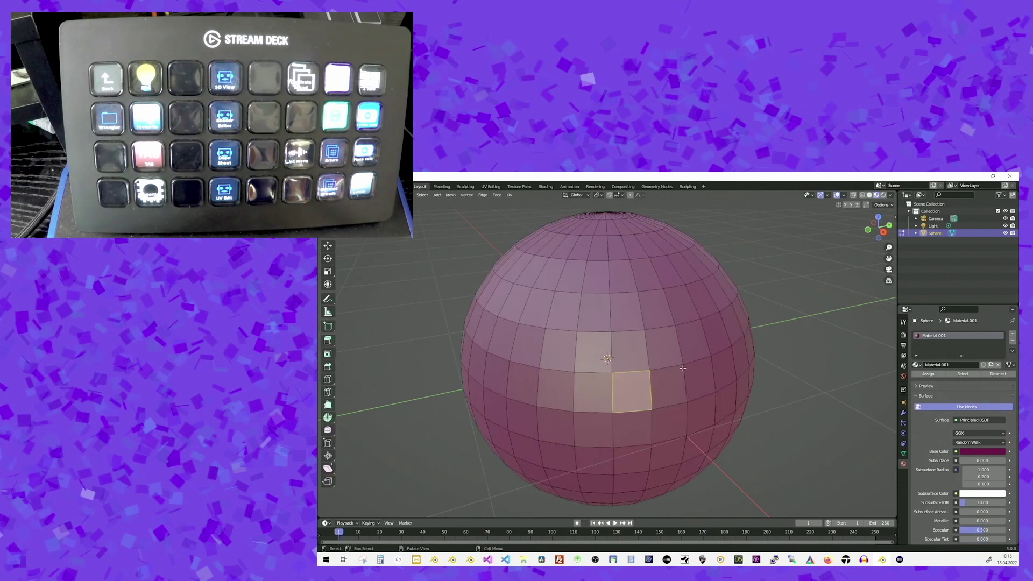
{"action": "left_click", "coordinate": [676, 367]}
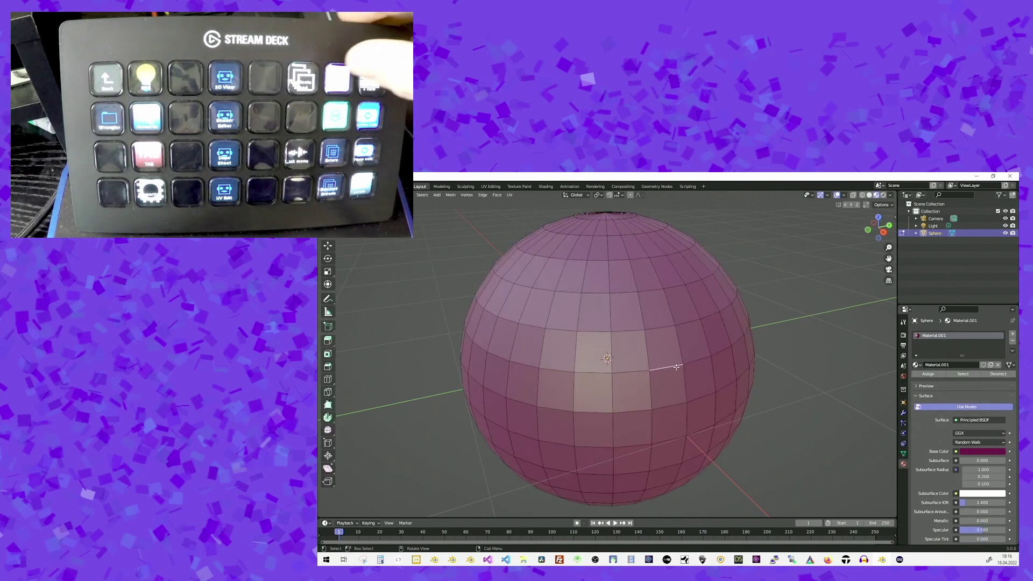
{"action": "key", "text": "ctrl+b"}
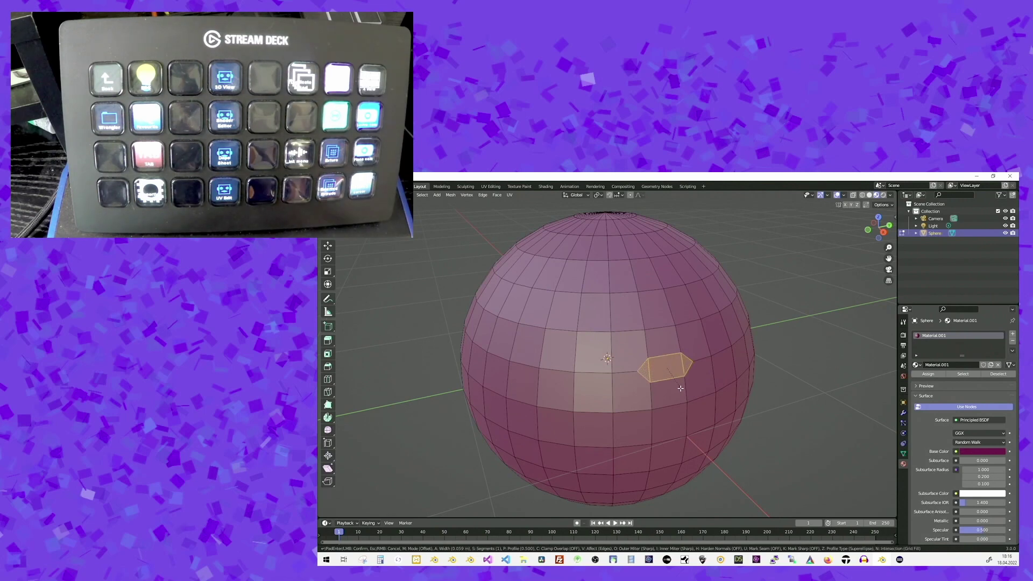
{"action": "key", "text": "Escape"}
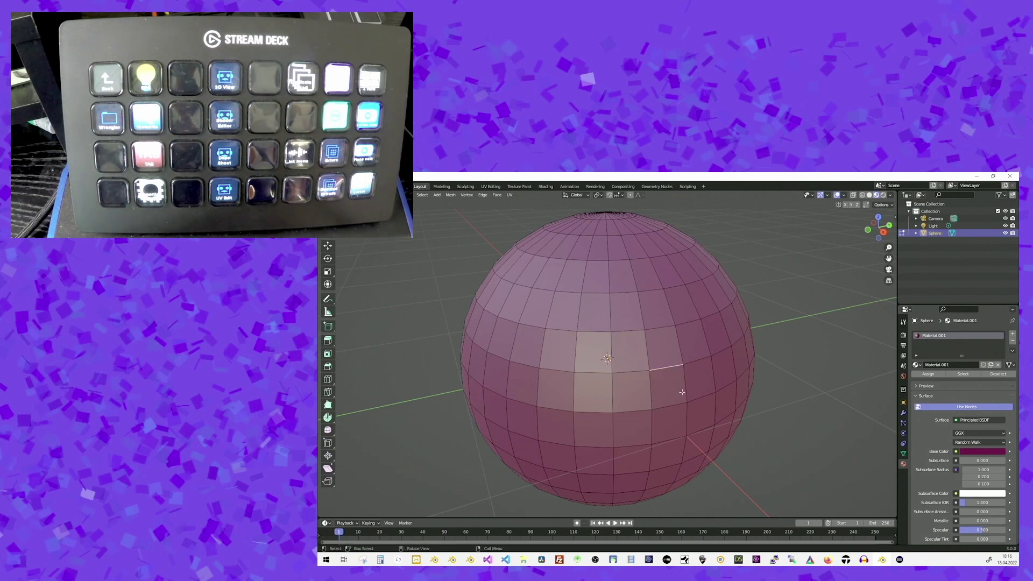
{"action": "key", "text": "1"}
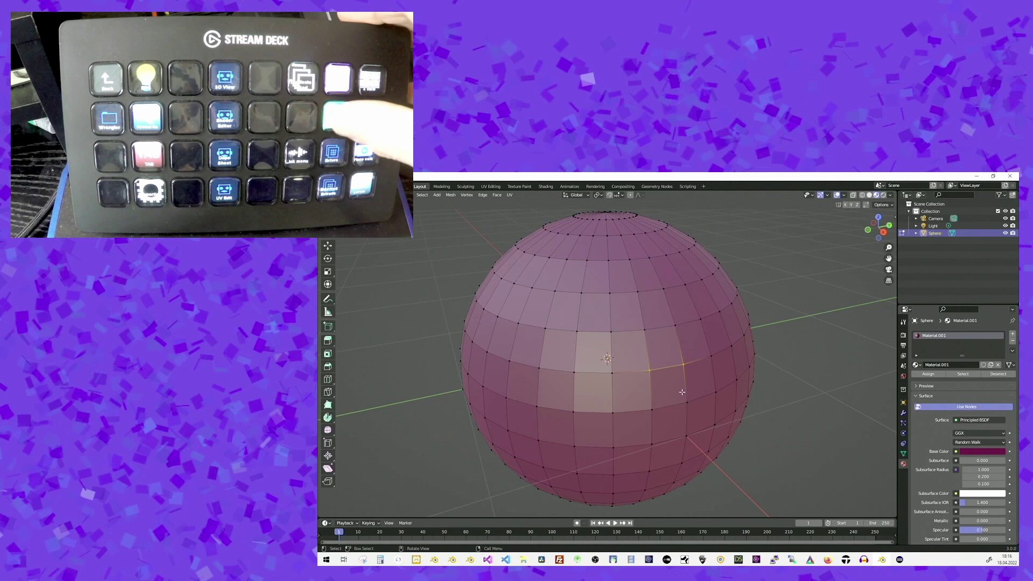
{"action": "key", "text": "ctrl+shift+b"}
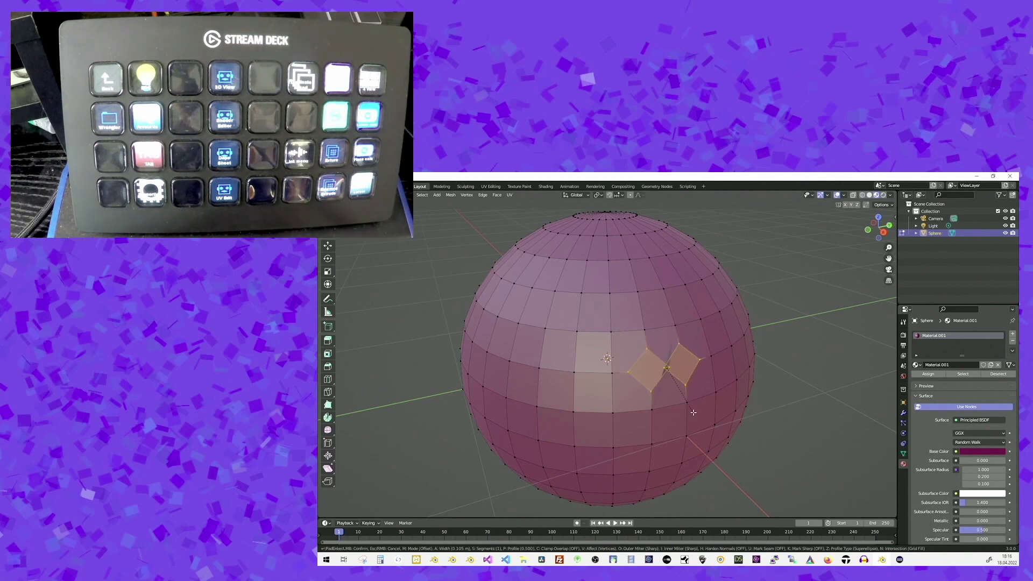
{"action": "key", "text": "Escape"}
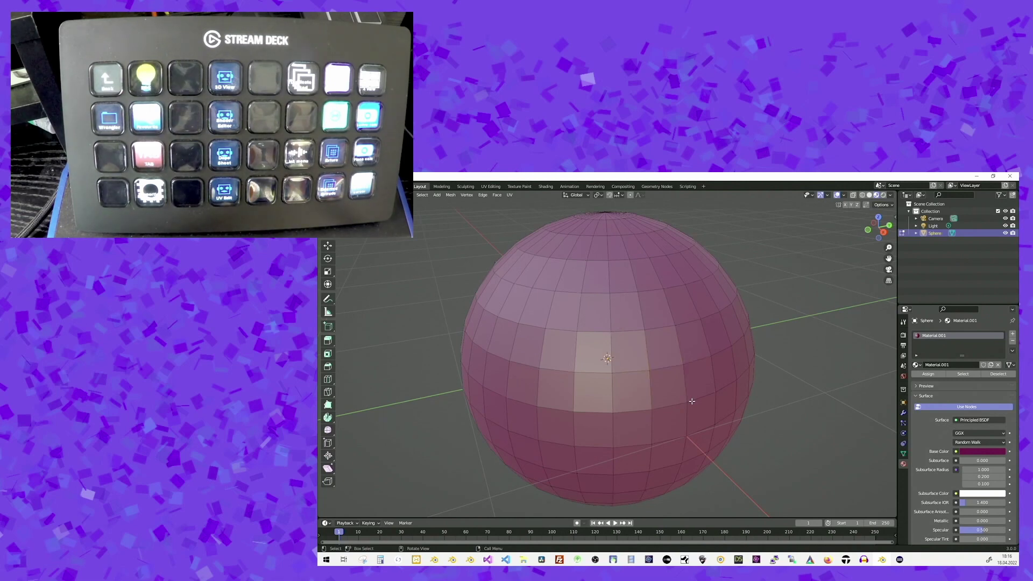
Extrude a vertical face loop of the sphere outward as a fin
{"action": "left_click", "coordinate": [665, 393], "text": "alt"}
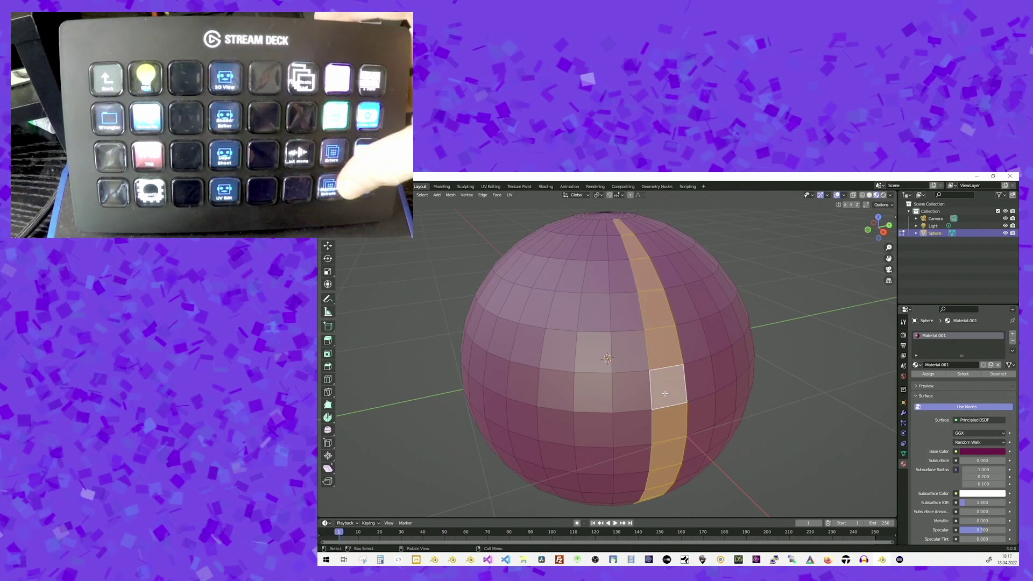
{"action": "key", "text": "alt+e"}
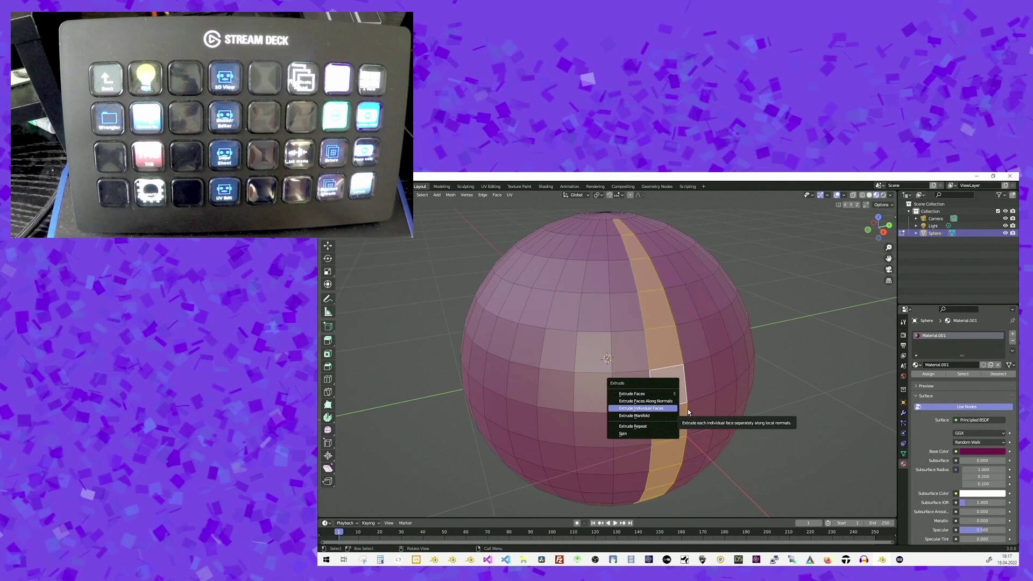
{"action": "left_click", "coordinate": [668, 397]}
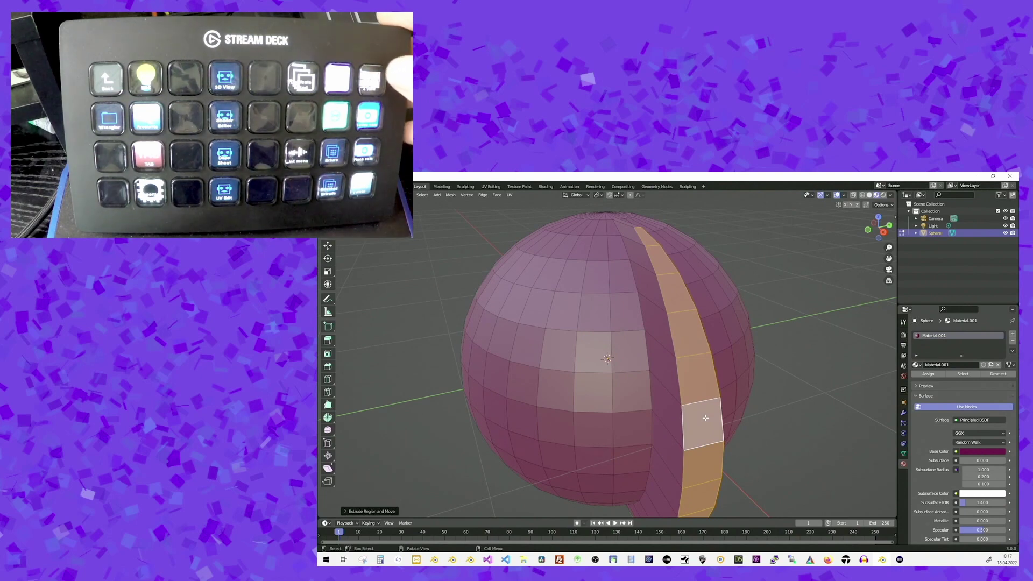
{"action": "key", "text": "ctrl+alt+q"}
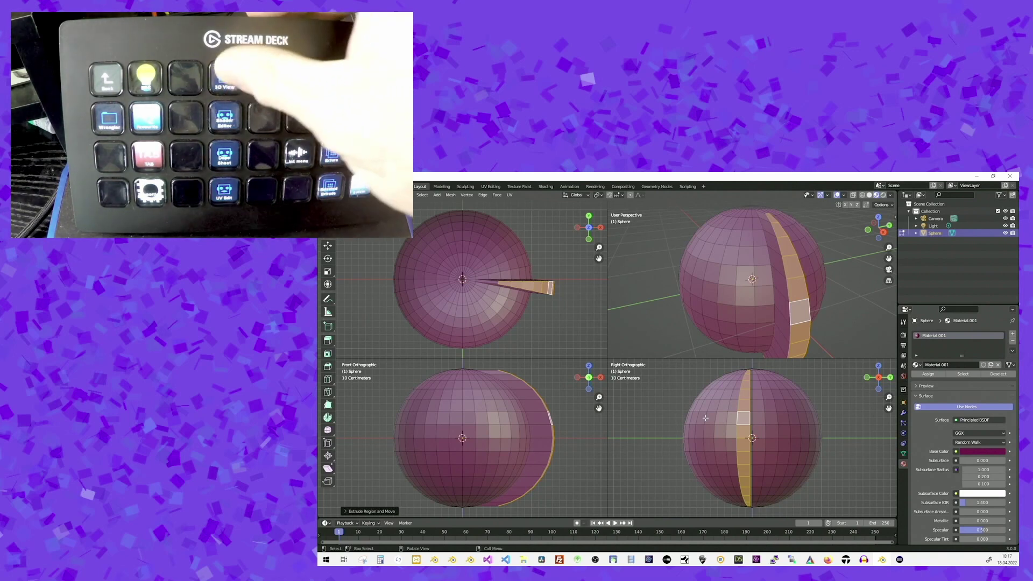
{"action": "key", "text": "ctrl+alt+q"}
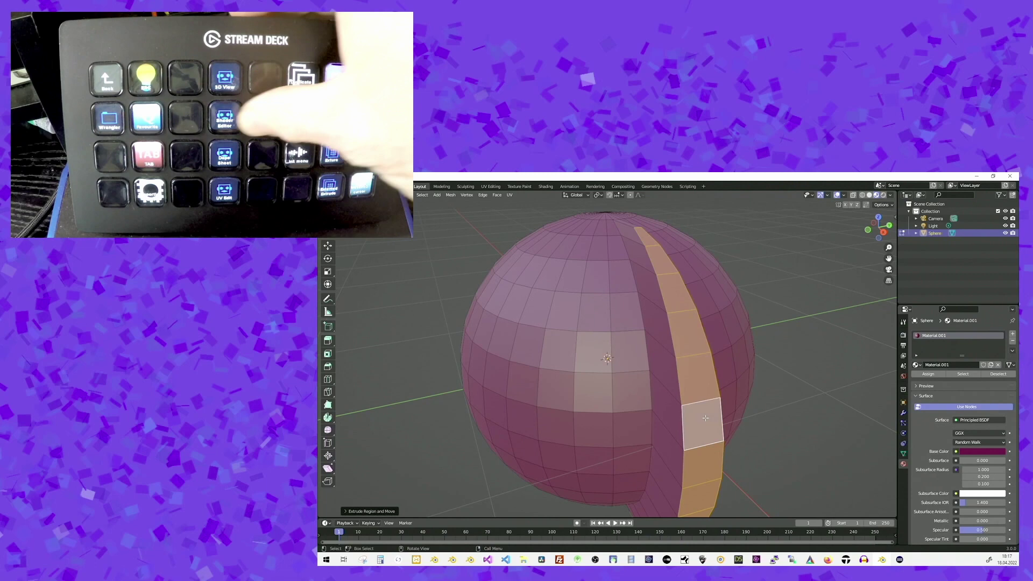
{"action": "key", "text": "shift+F3"}
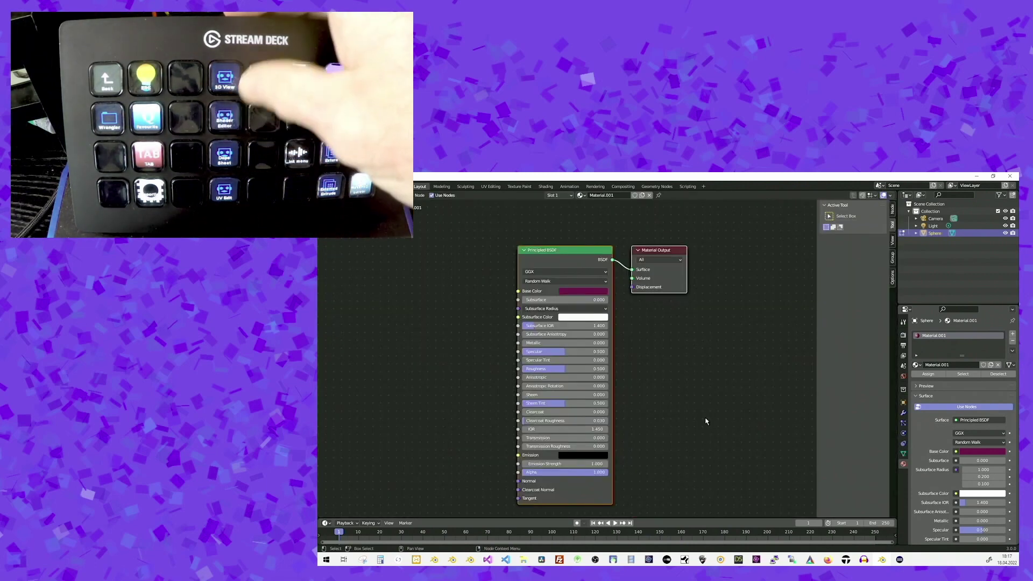
{"action": "key", "text": "shift+F5"}
{"action": "key", "text": "shift+F12"}
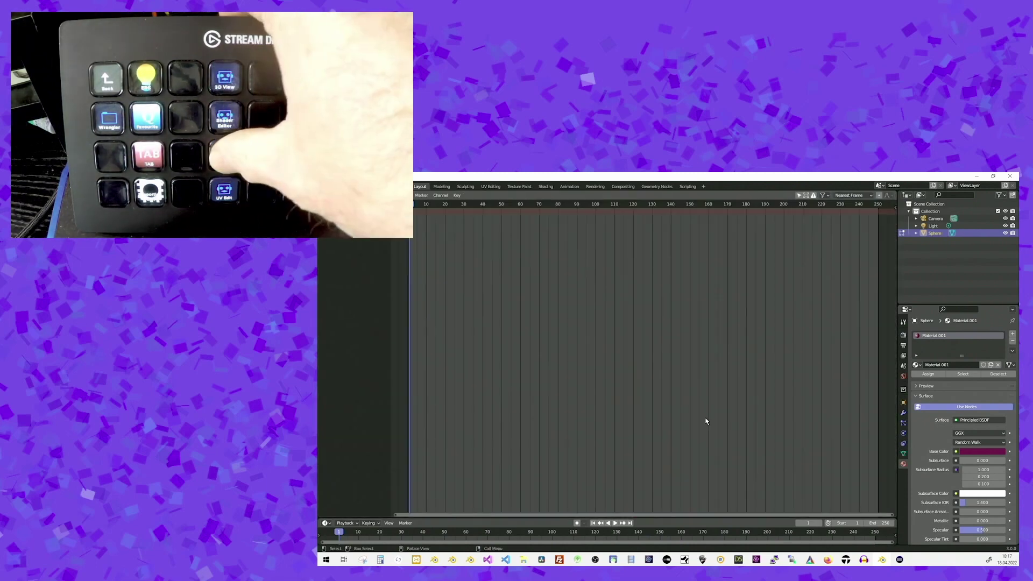
{"action": "key", "text": "shift+F10"}
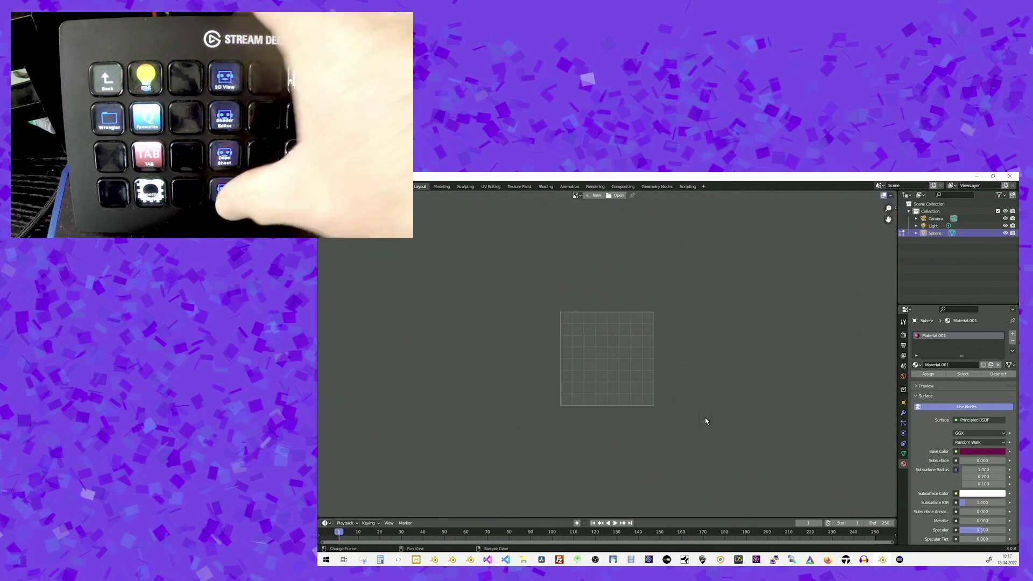
{"action": "key", "text": "shift+F5"}
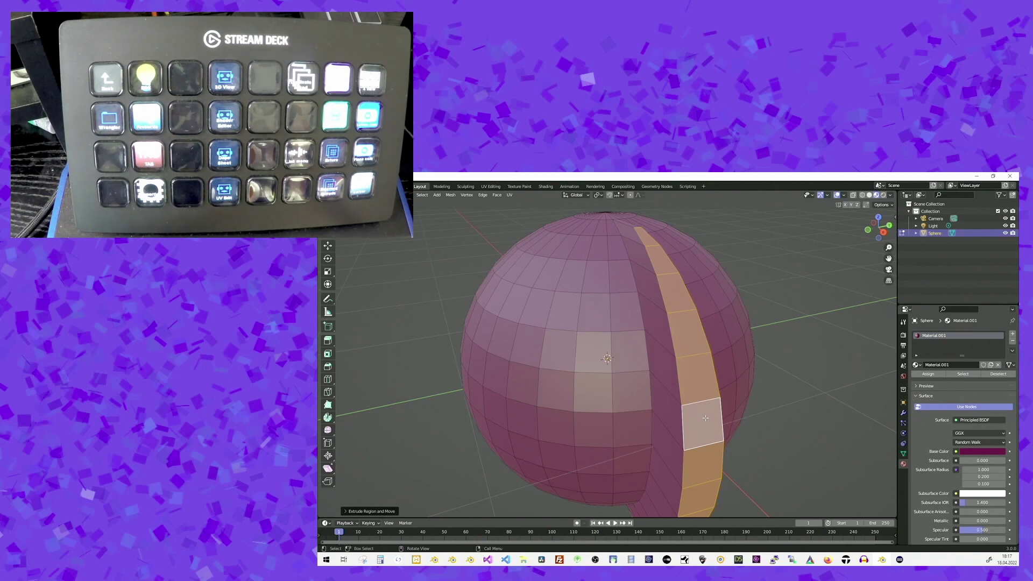
In Stream Deck, leave the Blender folder for the root page and show profile page 2
{"action": "left_click", "coordinate": [899, 561]}
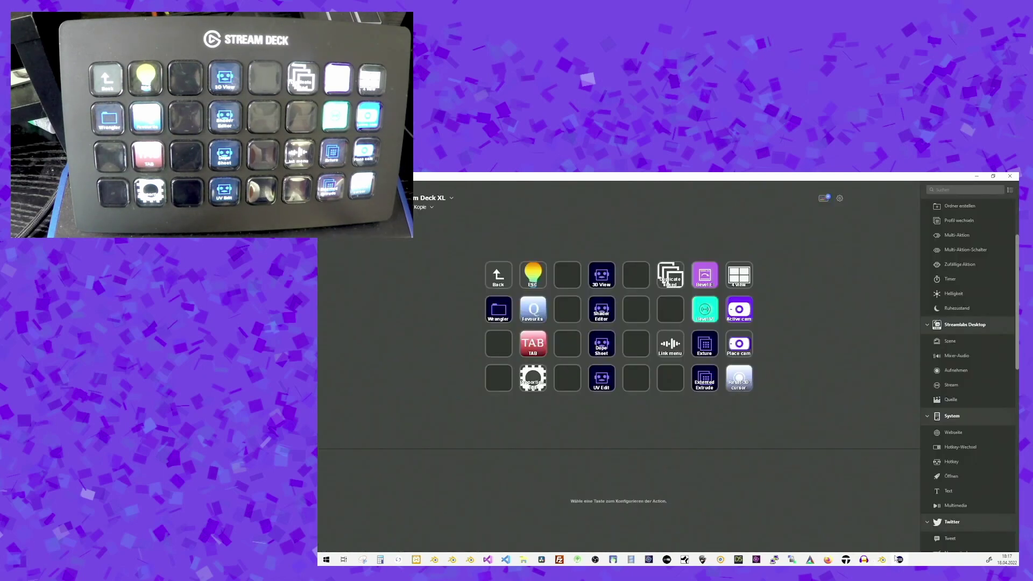
{"action": "left_click", "coordinate": [501, 280]}
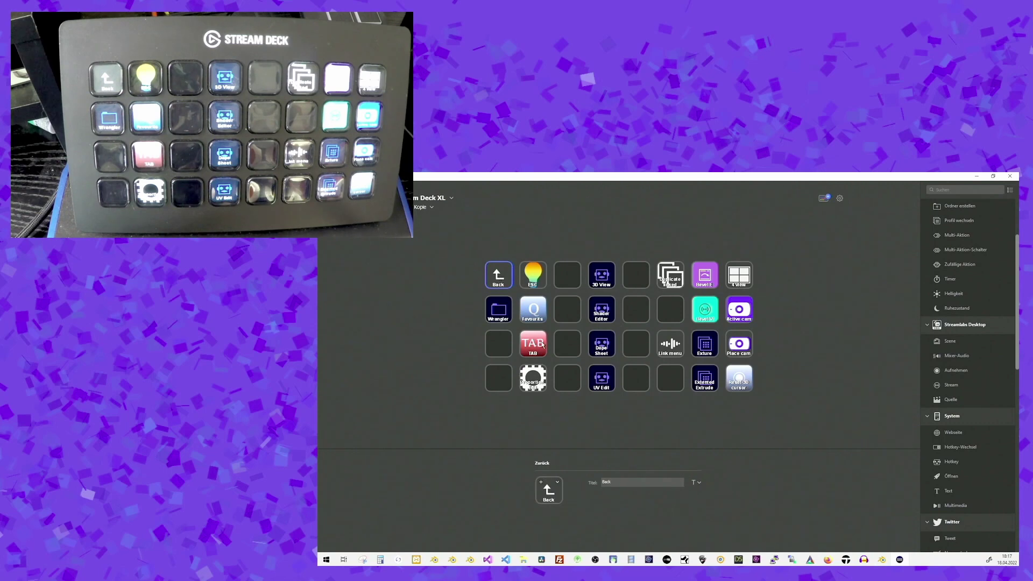
{"action": "double_click", "coordinate": [499, 276]}
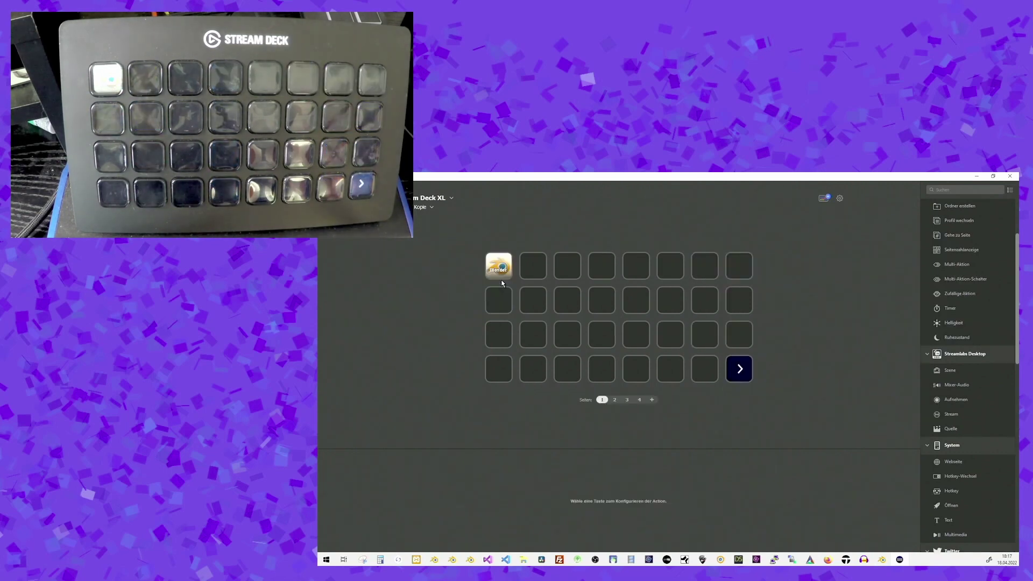
{"action": "left_click", "coordinate": [614, 400]}
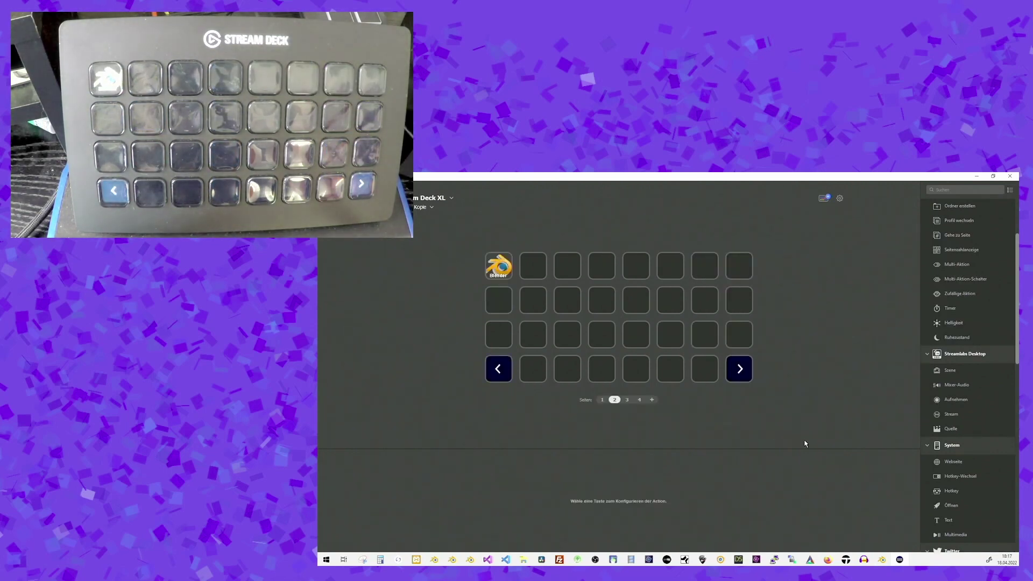
Add a Hotkey key on page 2, titled 'Duplicate / Linked' on two lines, with shortcut Alt+D
{"action": "left_click_drag", "start_coordinate": [959, 494], "coordinate": [569, 266]}
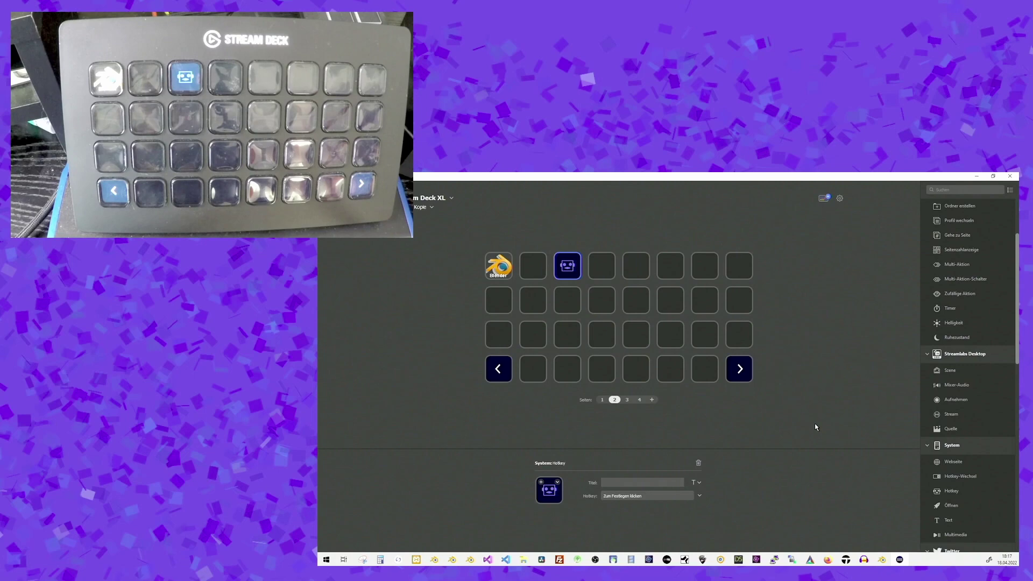
{"action": "type", "text": "Duplicate Linked"}
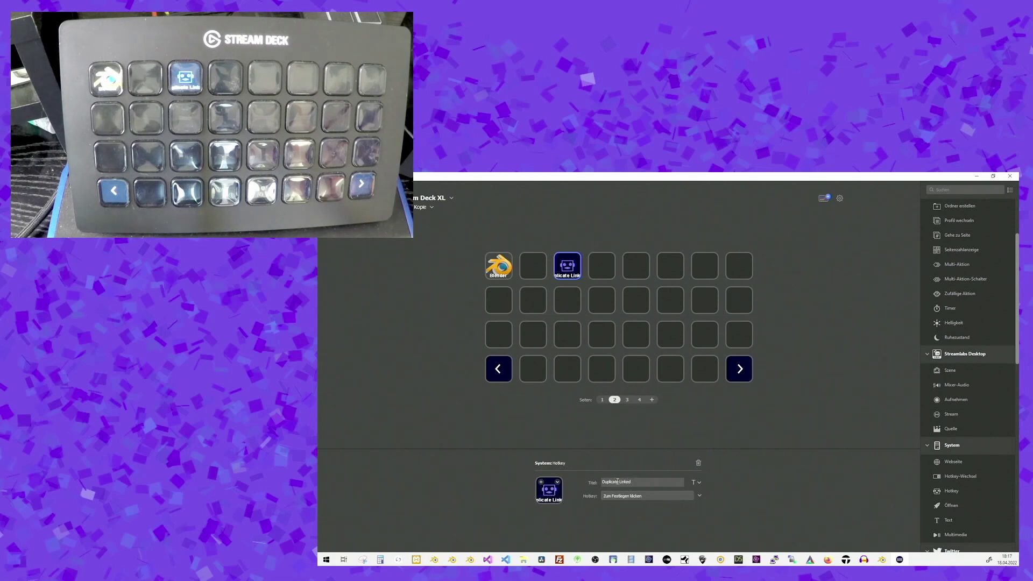
{"action": "key", "text": "Return"}
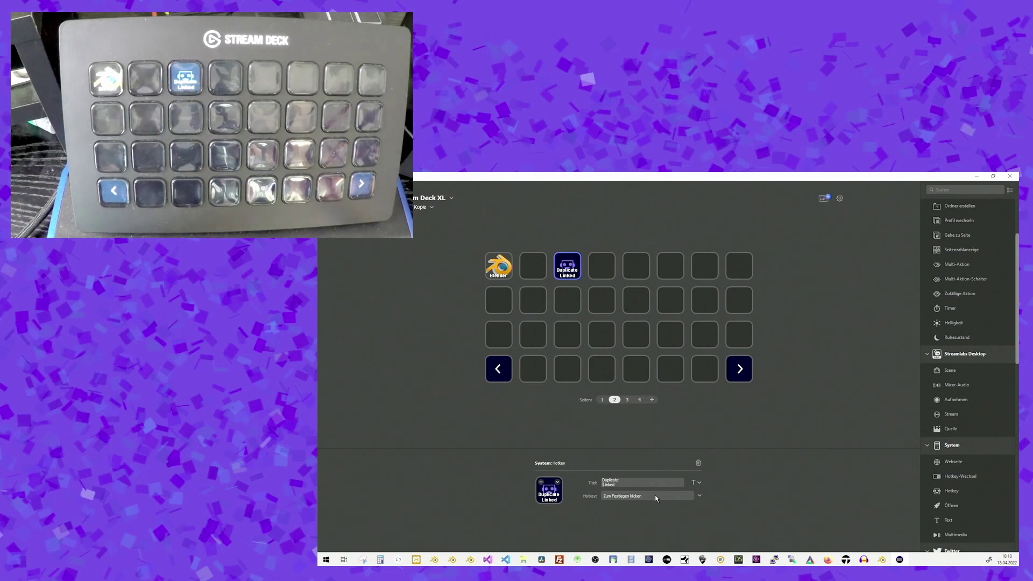
{"action": "key", "text": "alt+d"}
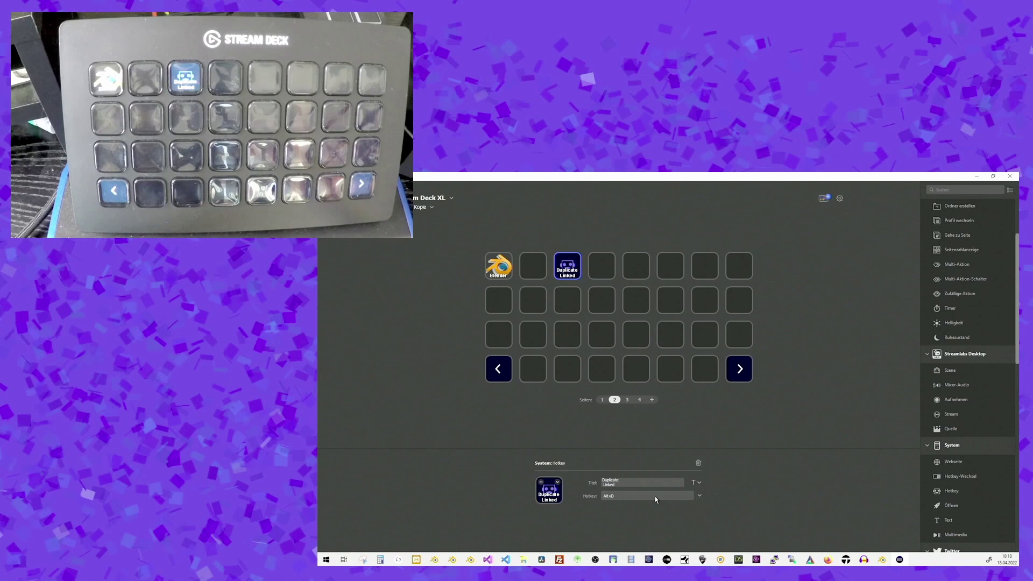
{"action": "left_click", "coordinate": [834, 434]}
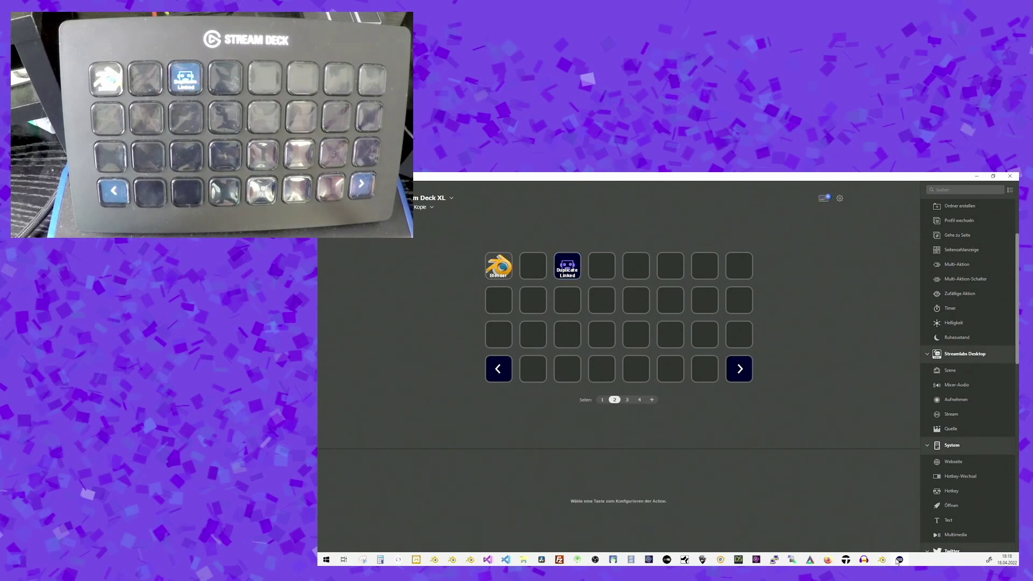
In Object Mode, duplicate the sphere to its right, then return to Edit Mode
{"action": "left_click", "coordinate": [883, 560]}
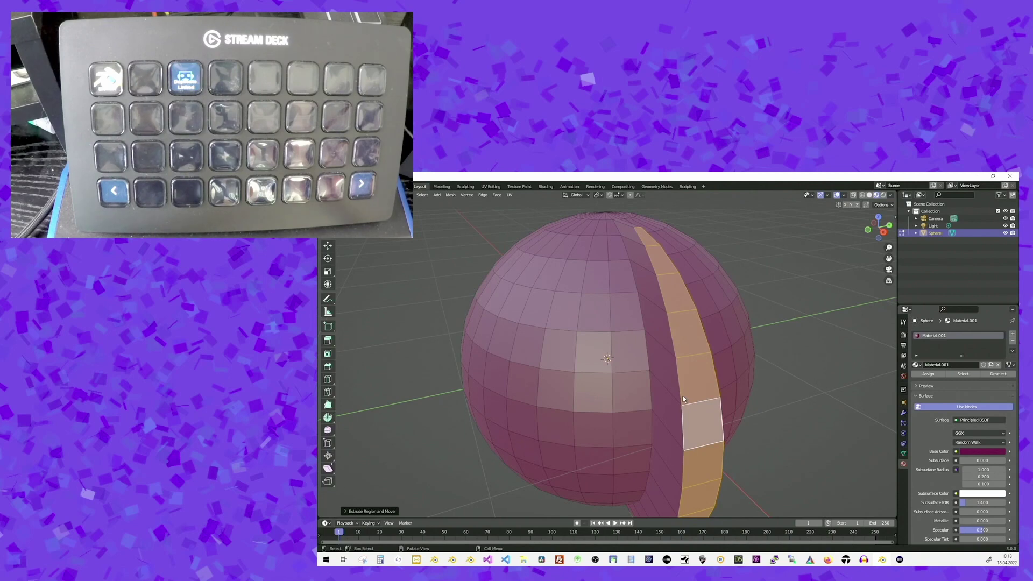
{"action": "key", "text": "Tab"}
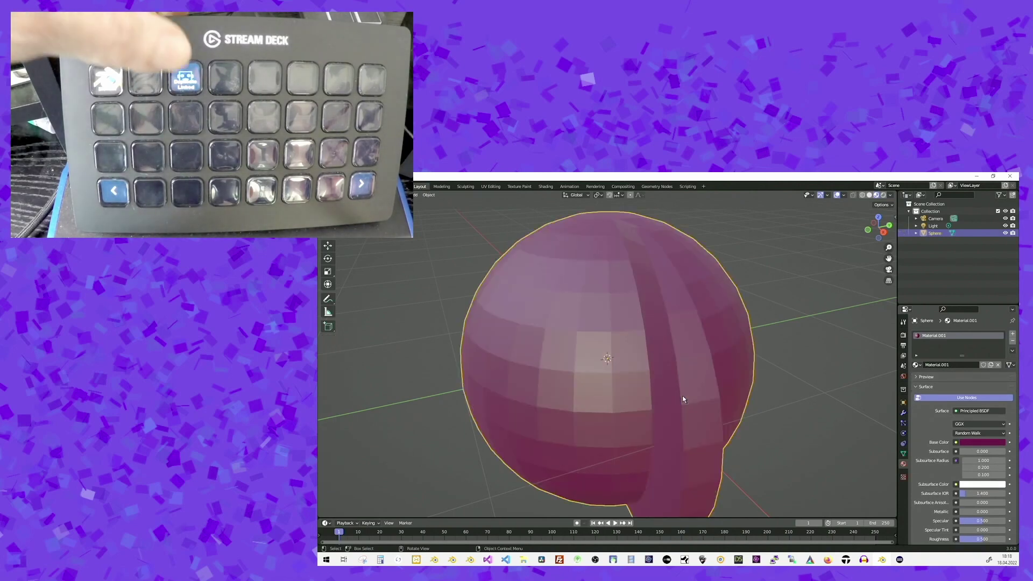
{"action": "key", "text": "shift+d"}
{"action": "left_click", "coordinate": [773, 386]}
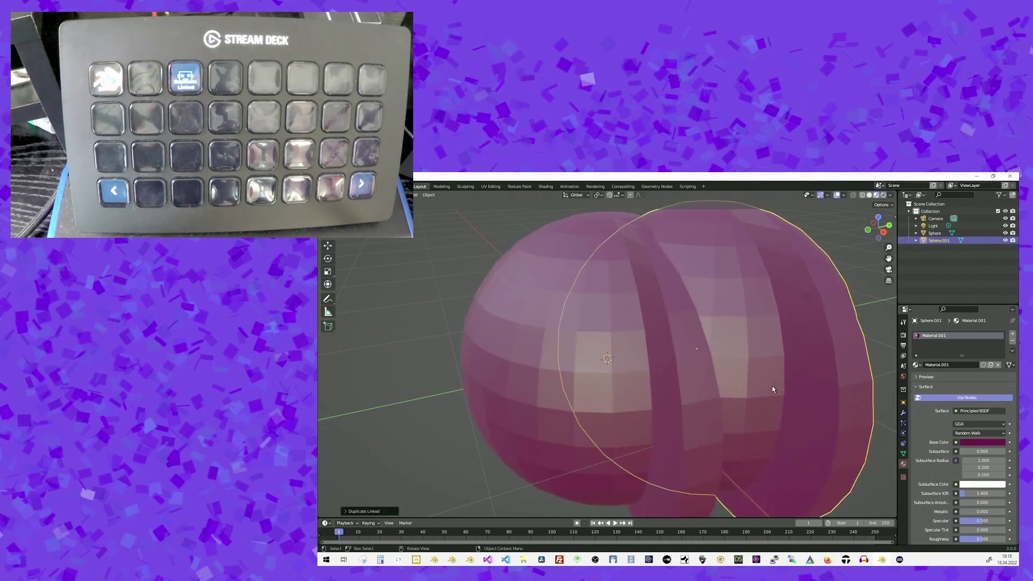
{"action": "key", "text": "Tab"}
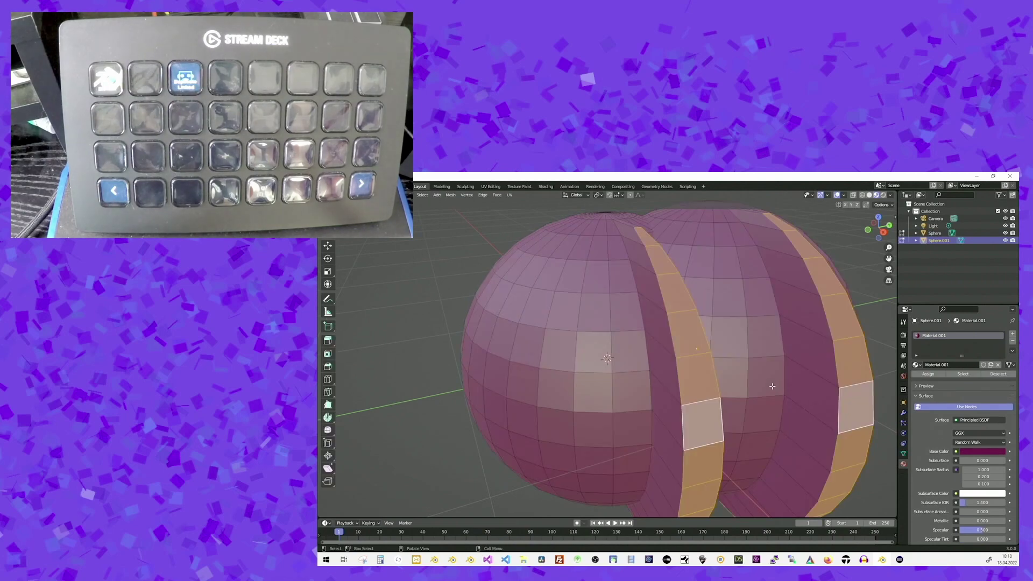